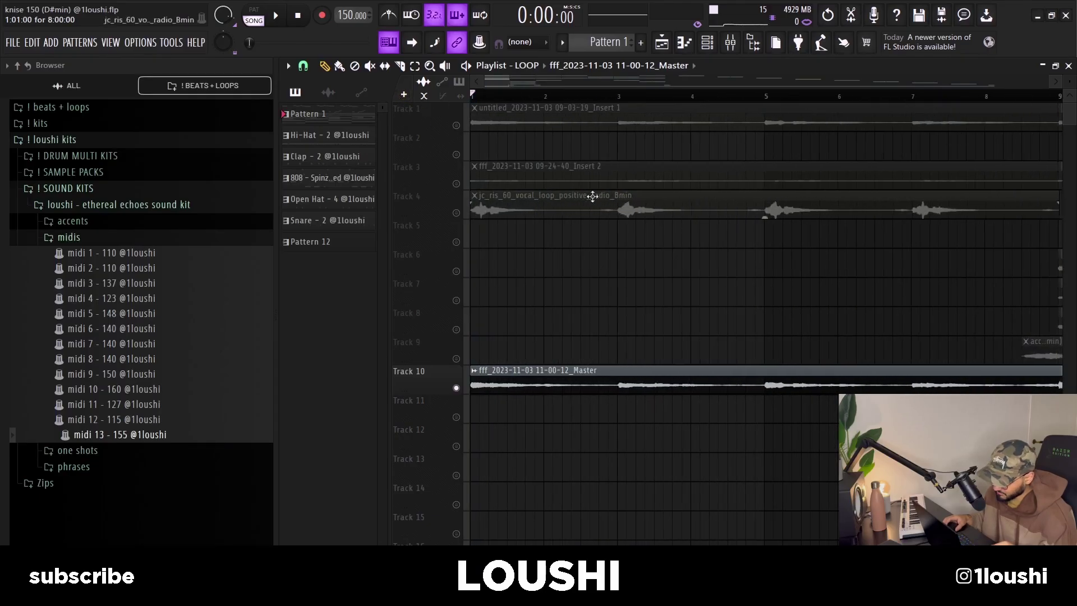
# Solo Track 1, zoom out the playlist and play back the arrangement
pyautogui.keyDown('ctrl'); pyautogui.click(456, 125); pyautogui.keyUp('ctrl')
pyautogui.scroll(-2, 675, 217)
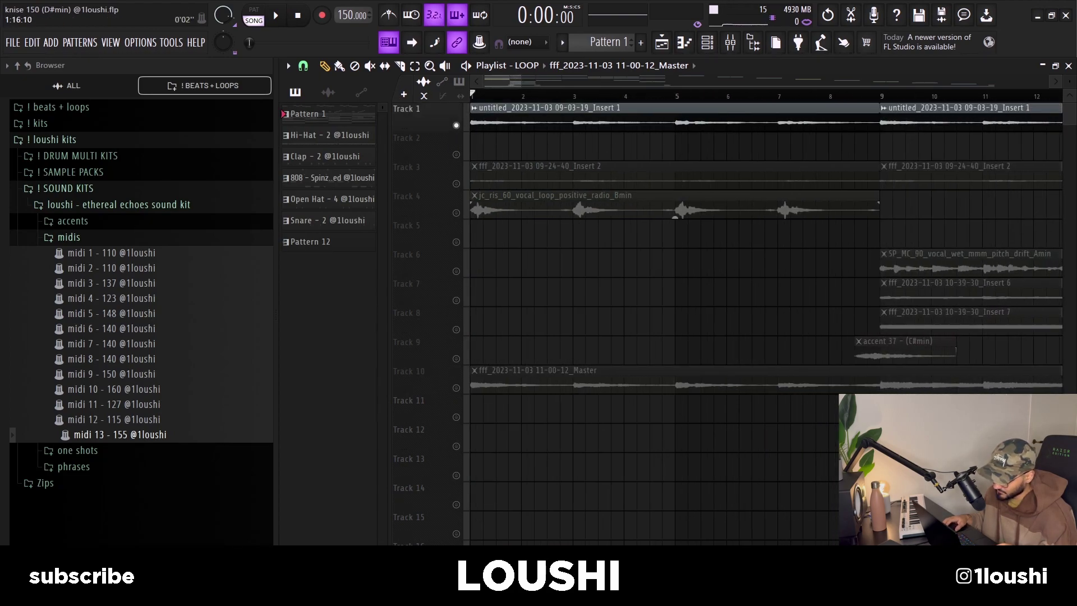
pyautogui.press('space')
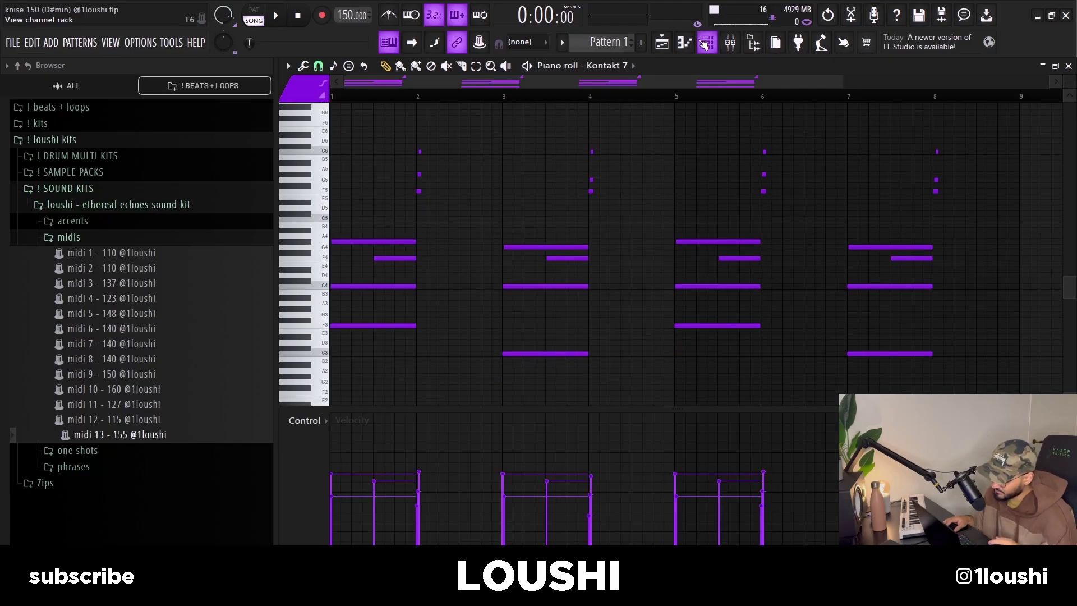
# Open Kontakt 7's chord notes and undo recent edits, restoring the F3 note
pyautogui.click(705, 45)
pyautogui.click(470, 260)
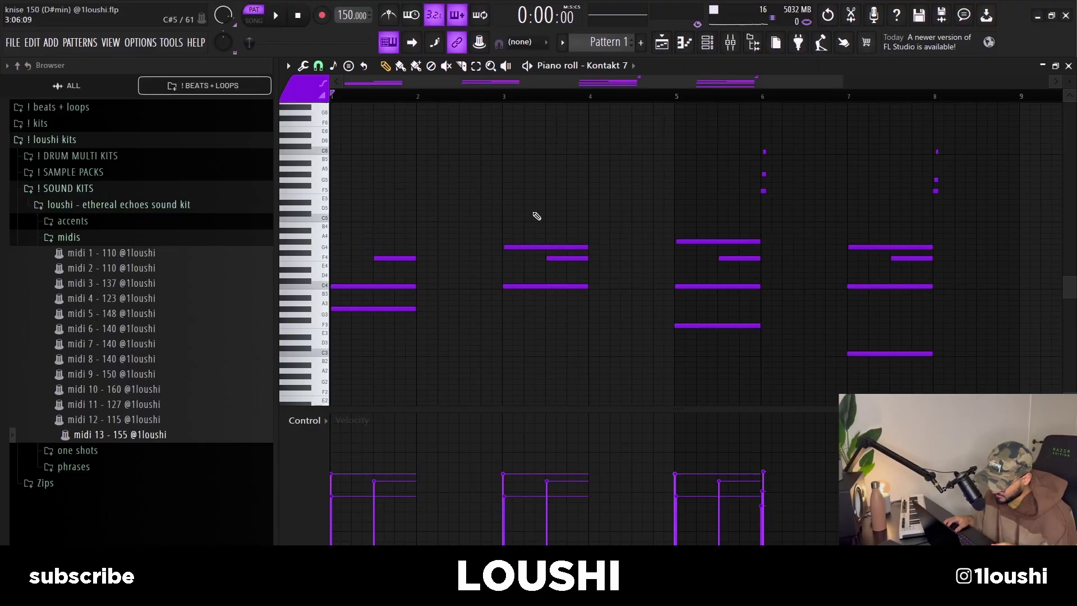
pyautogui.hotkey('ctrl', 'z')
pyautogui.scroll(3, 443, 334)
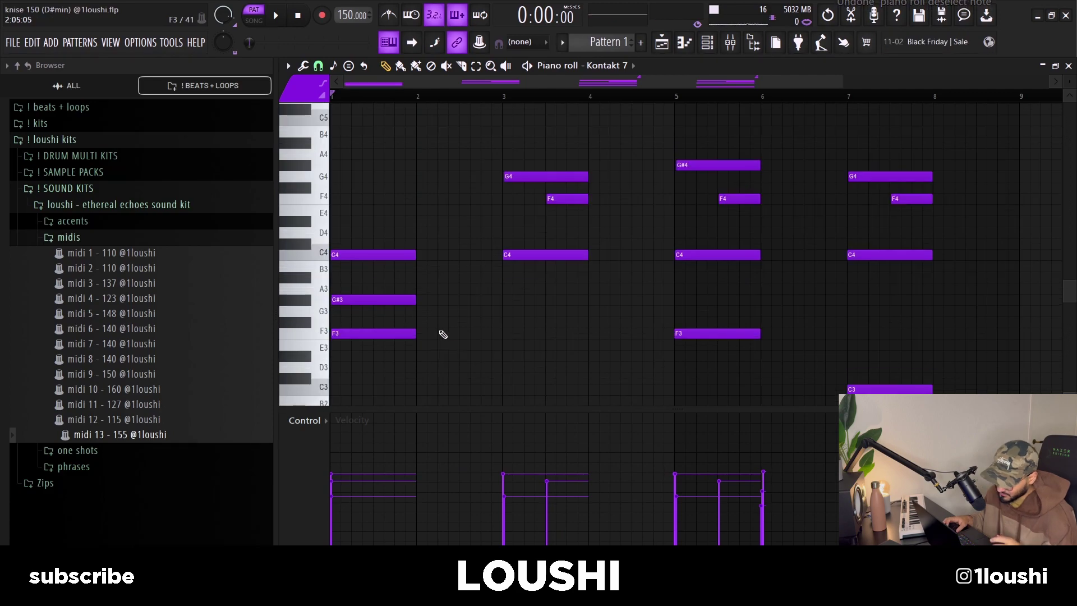
pyautogui.hotkey('ctrl', 'z')
pyautogui.hotkey('ctrl', 'z')
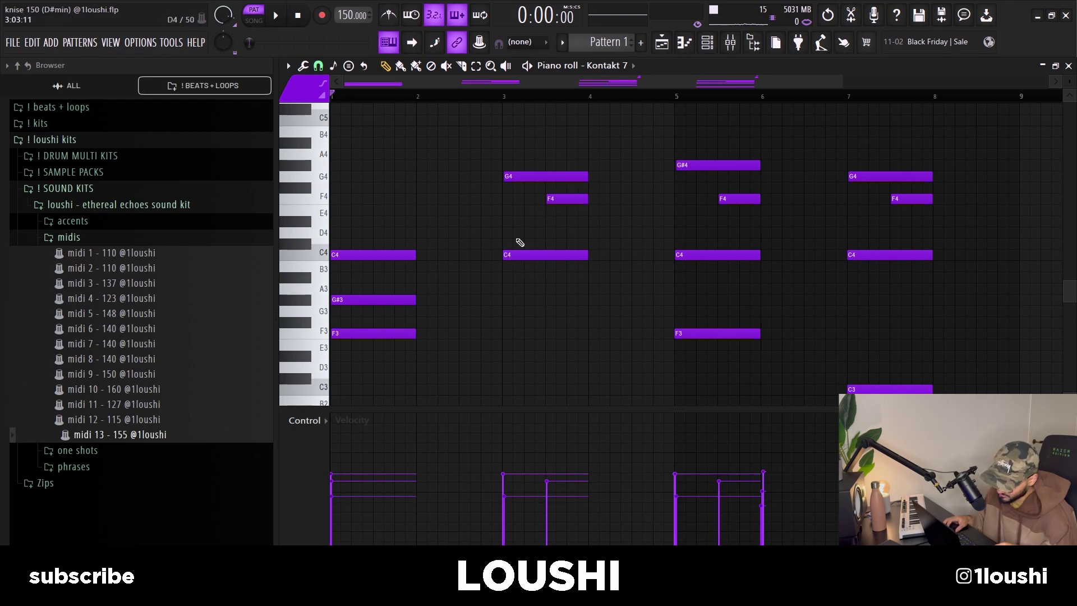
pyautogui.hotkey('ctrl', 'z')
# Extend the F4 note to bar 3 and drop the bar-3 chord an octave, then audition it
pyautogui.moveTo(567, 203); pyautogui.dragTo(530, 197)
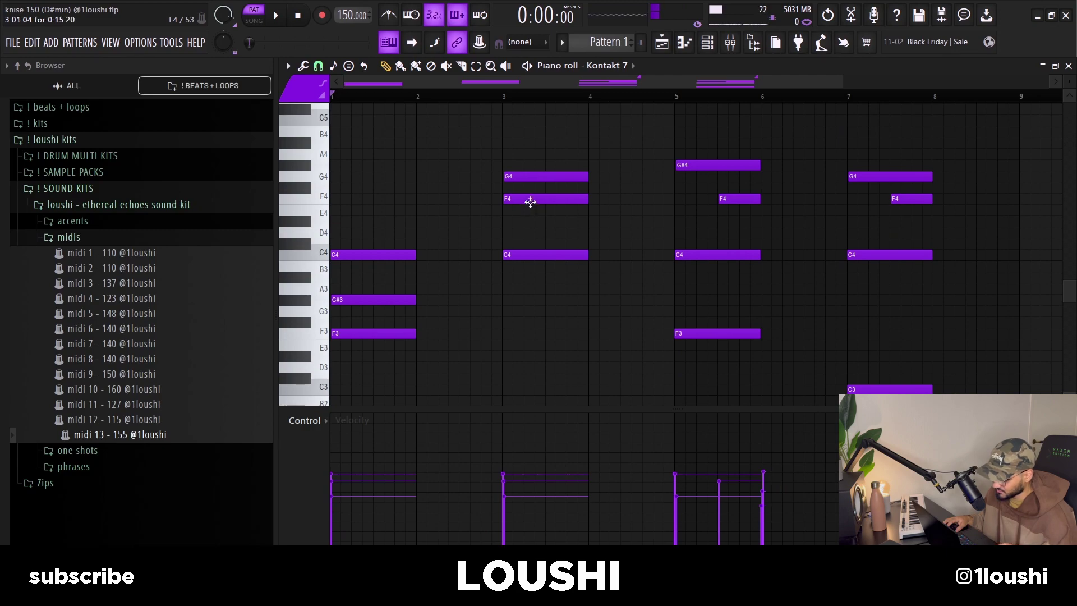
pyautogui.hotkey('ctrl', 'Down')
pyautogui.hotkey('ctrl', 'Up')
pyautogui.hotkey('ctrl', 'Down')
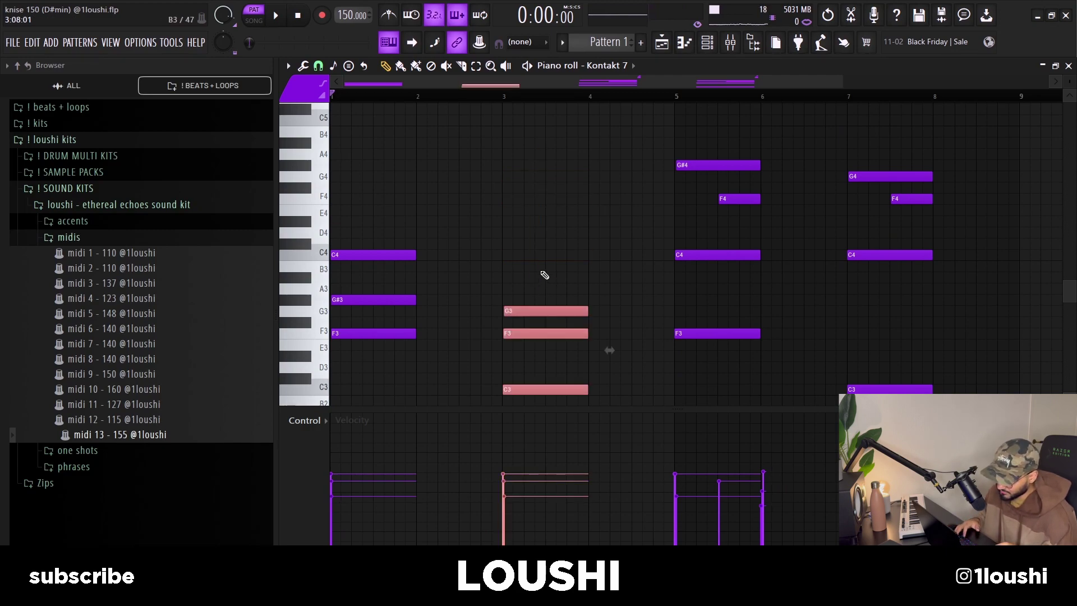
pyautogui.hotkey('ctrl', 'd')
pyautogui.press('space')
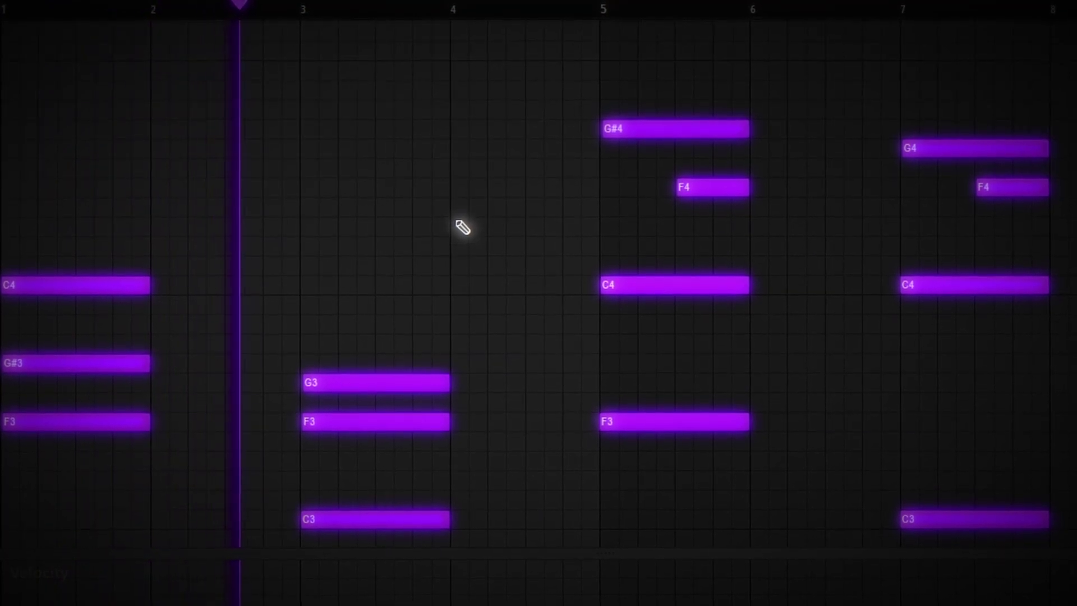
pyautogui.press('space')
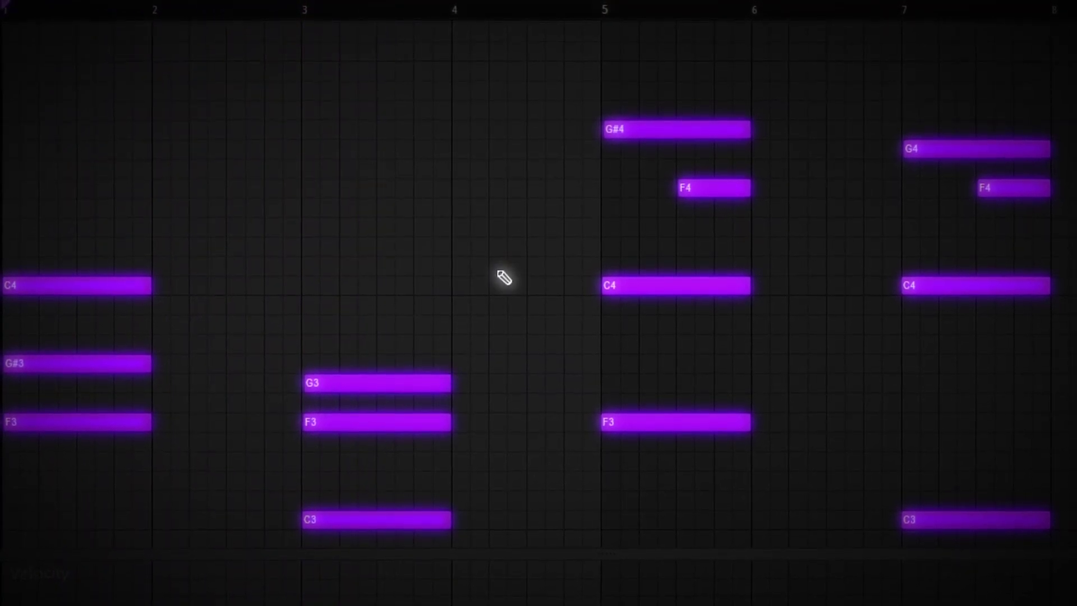
# Raise the bar-1 G#3 and F3 notes an octave
pyautogui.click(348, 382)
pyautogui.scroll(-2, 530, 310)
pyautogui.hotkey('ctrl', 'd')
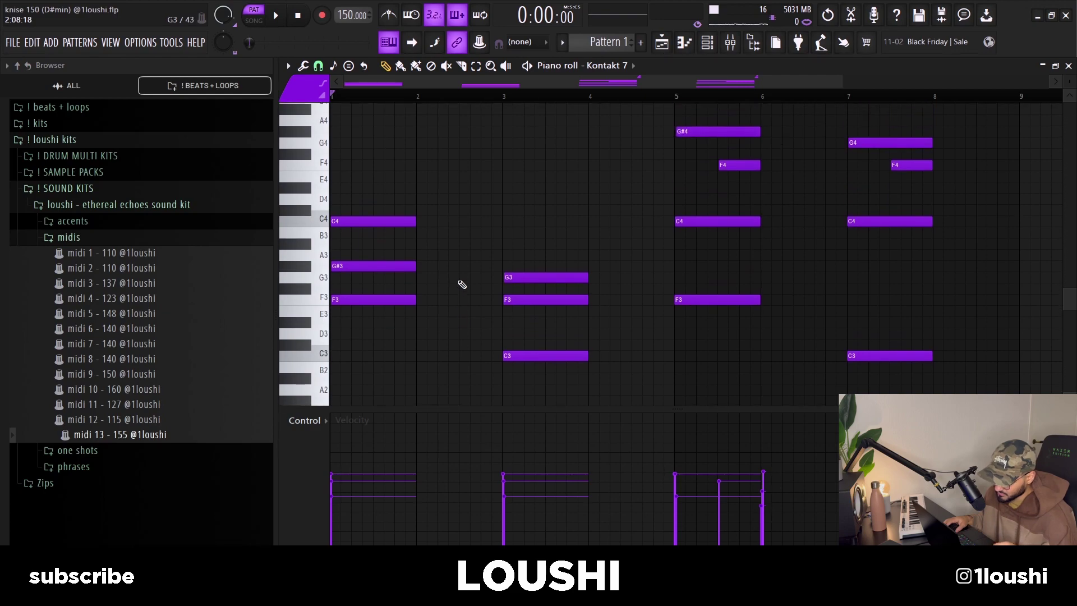
pyautogui.scroll(2, 358, 337)
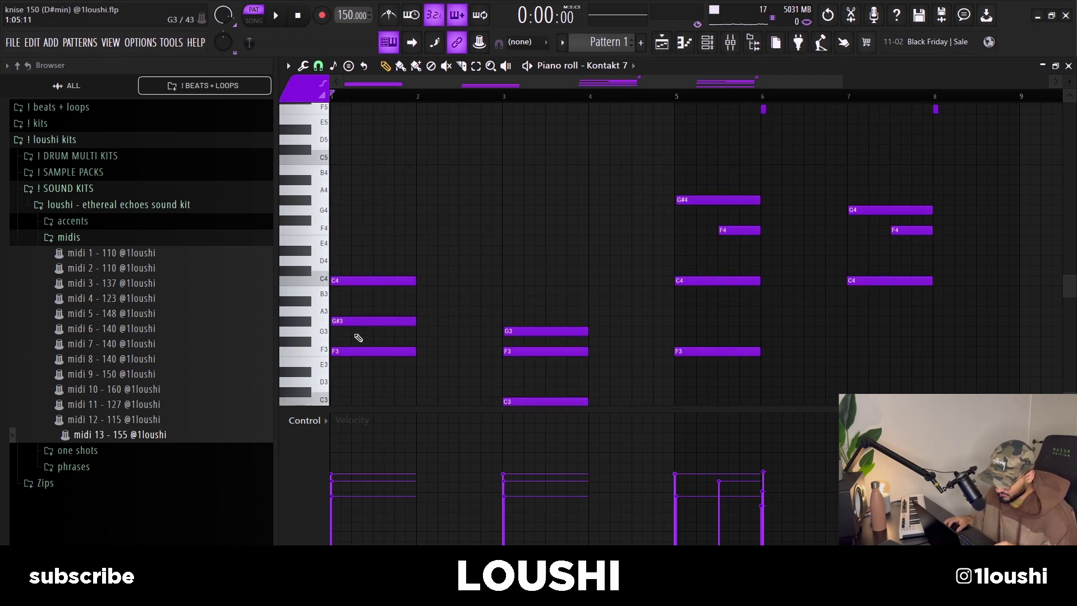
pyautogui.click(355, 320)
pyautogui.keyDown('shift'); pyautogui.click(365, 351); pyautogui.keyUp('shift')
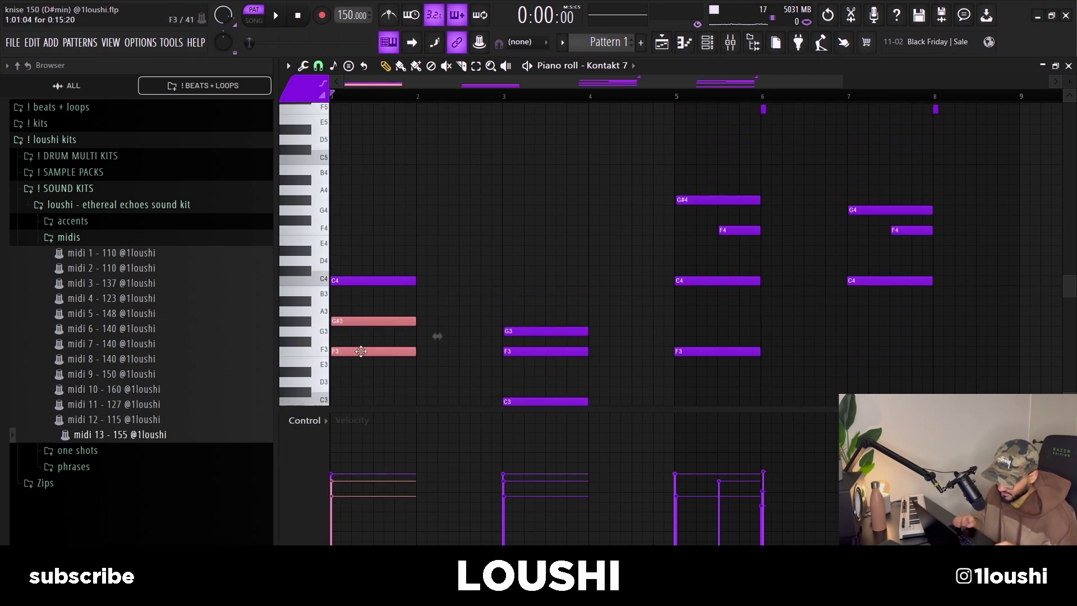
pyautogui.hotkey('ctrl', 'Up')
# Copy the bar-1 and bar-3 chord notes an octave lower and play back the pattern
pyautogui.click(386, 360)
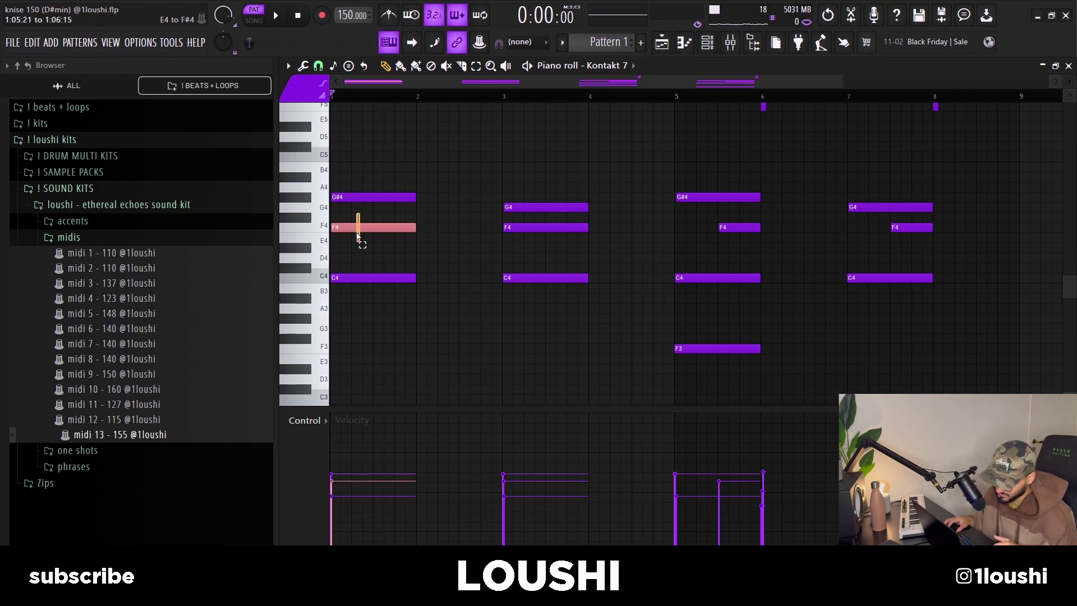
pyautogui.keyDown('shift'); pyautogui.click(547, 278); pyautogui.keyUp('shift')
pyautogui.moveTo(368, 228); pyautogui.dragTo(370, 349)
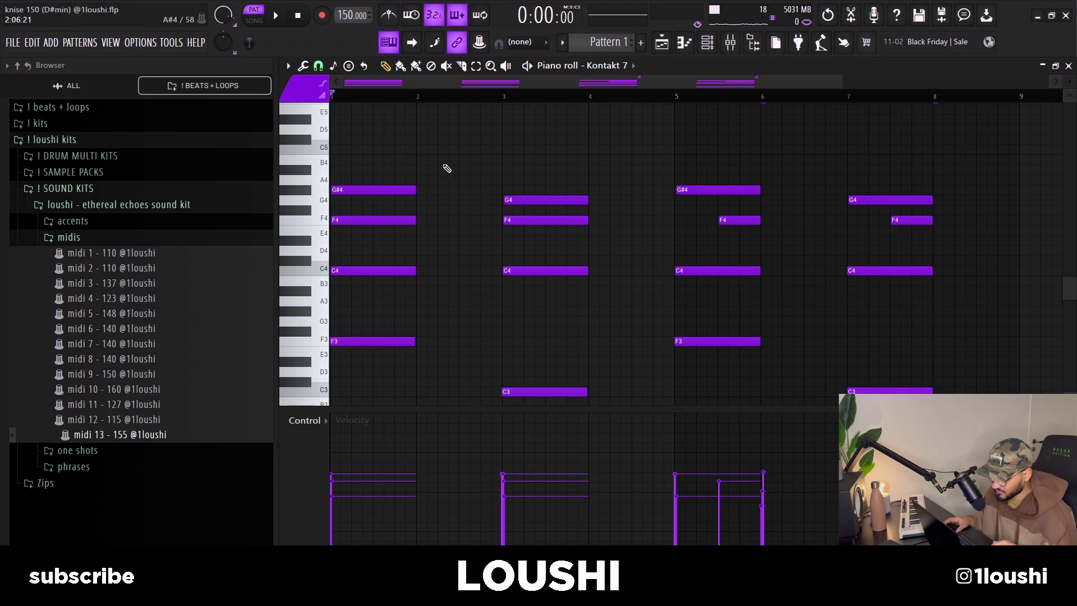
pyautogui.press('space')
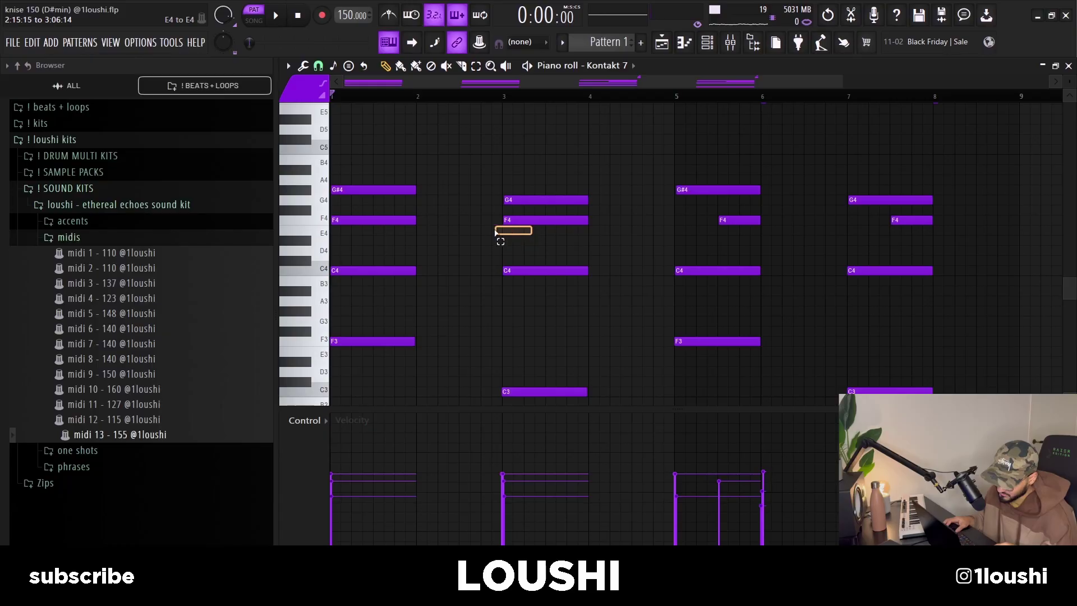
pyautogui.moveTo(513, 233); pyautogui.dragTo(401, 217)
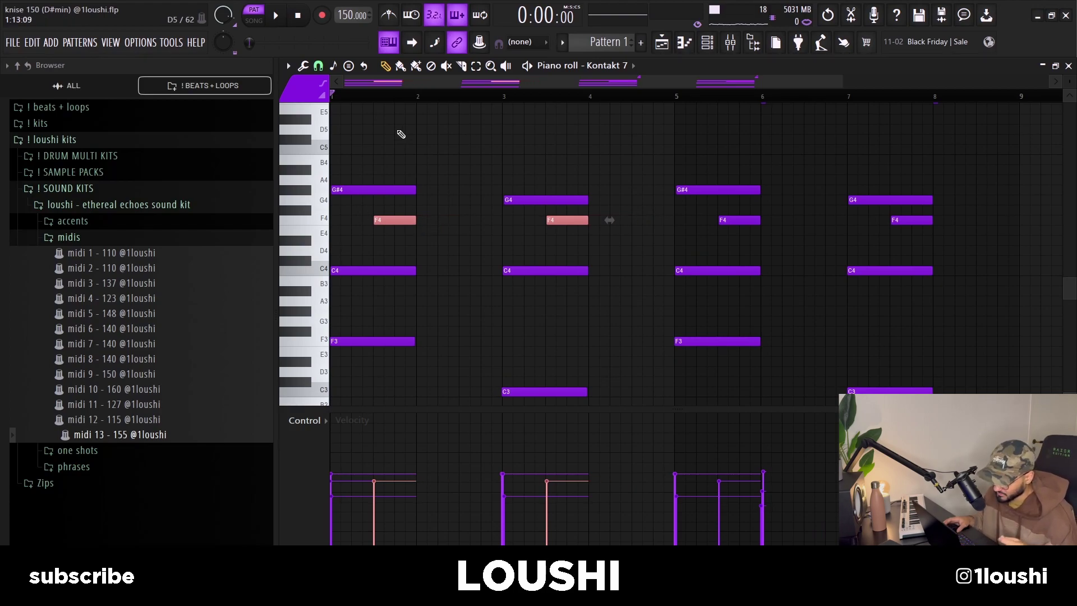
pyautogui.click(458, 198)
# Copy the short high accent notes into bars 2 and 4, raised an octave
pyautogui.scroll(3, 443, 202)
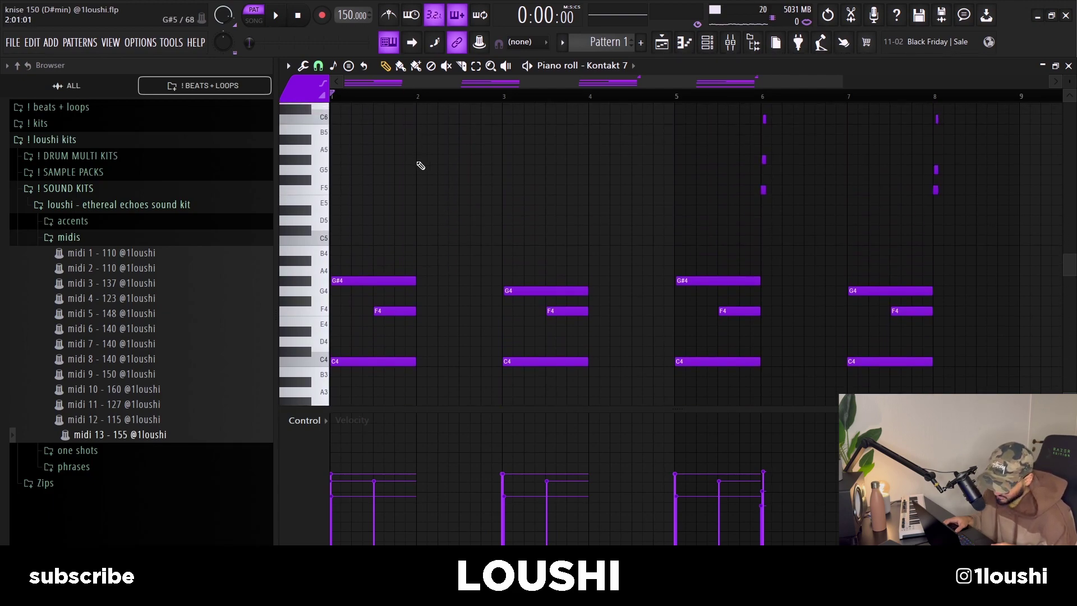
pyautogui.scroll(1, 421, 165)
pyautogui.moveTo(1016, 255); pyautogui.dragTo(743, 128)
pyautogui.moveTo(762, 223); pyautogui.dragTo(417, 219)
pyautogui.hotkey('ctrl', 'Down')
pyautogui.scroll(-3, 487, 219)
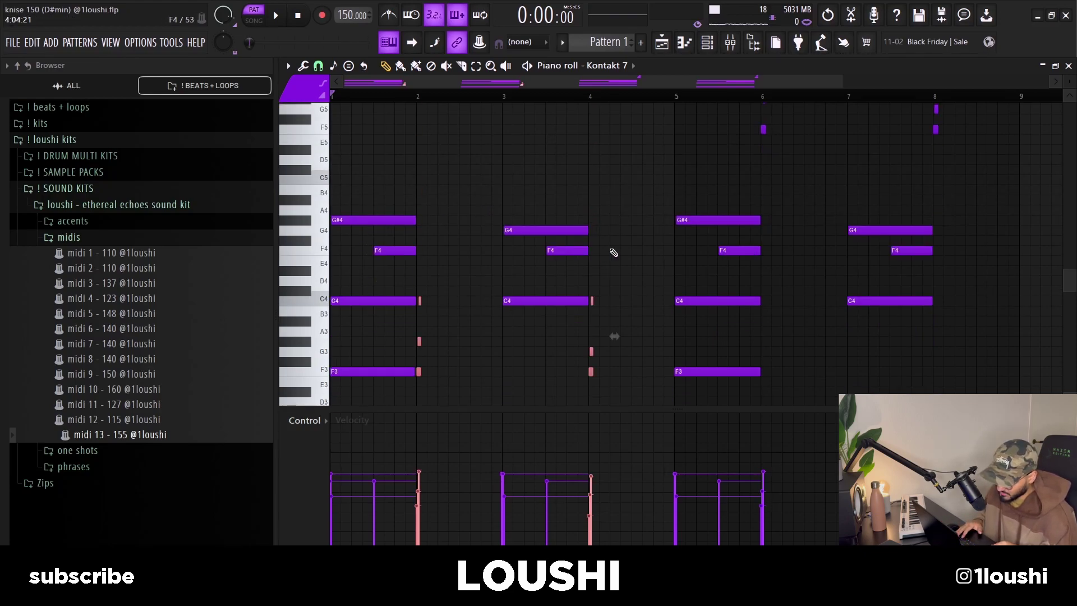
pyautogui.hotkey('ctrl', 'Up')
pyautogui.scroll(-1, 477, 208)
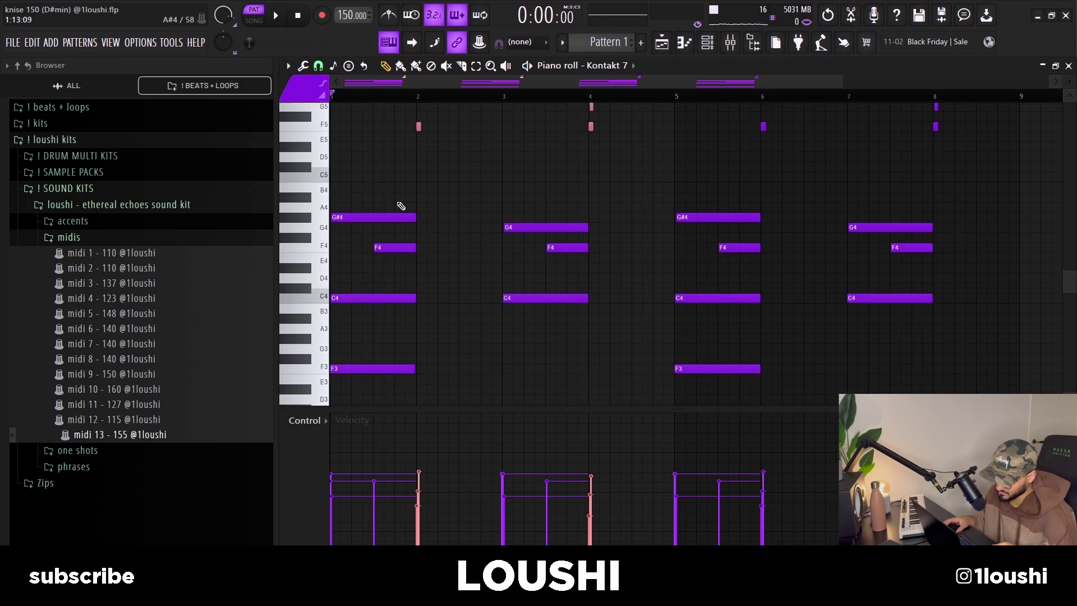
pyautogui.scroll(-2, 614, 150)
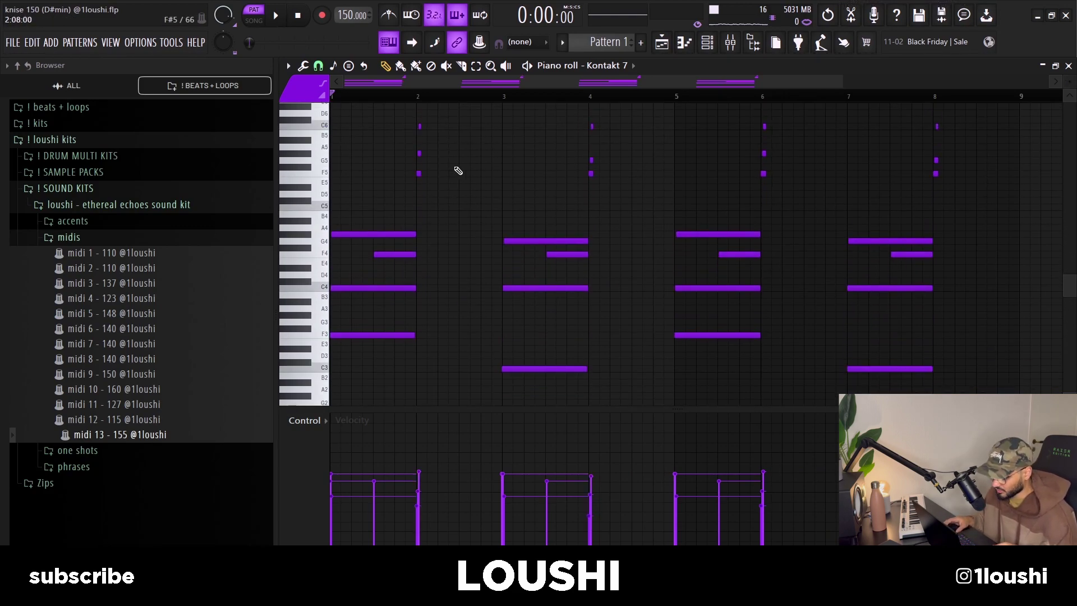
pyautogui.click(433, 170)
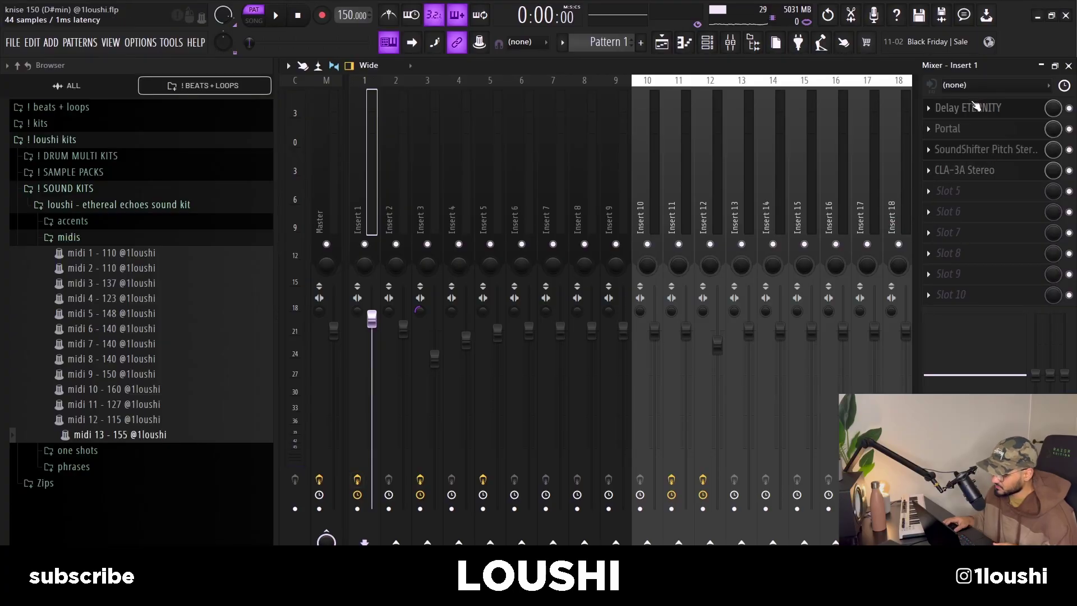
# Inspect the Delay ETERNITY and Portal effects on Insert 1, browsing Portal's presets
pyautogui.click(978, 110)
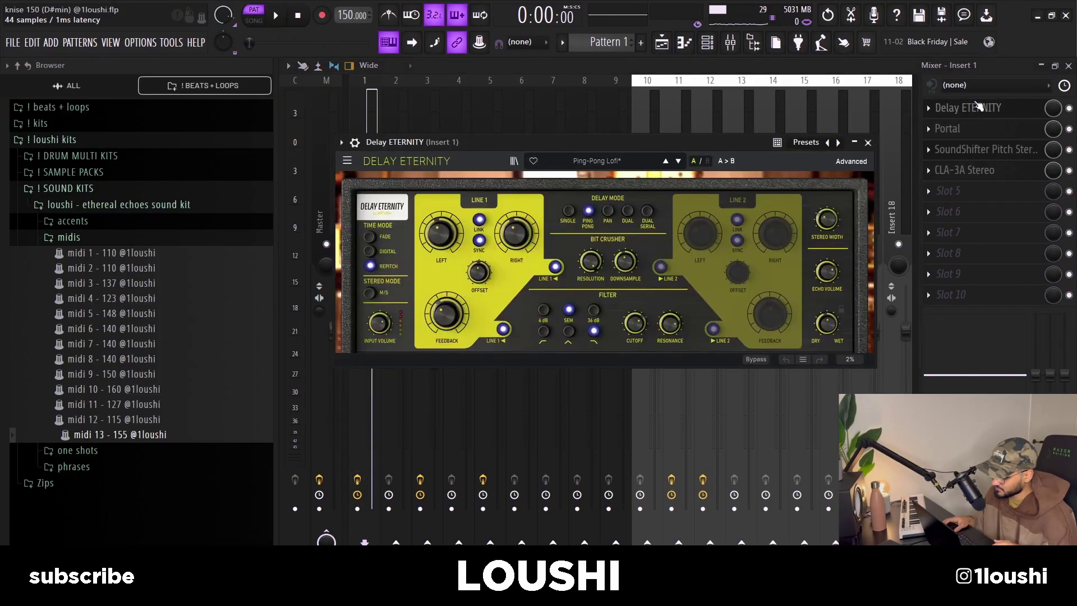
pyautogui.click(950, 129)
pyautogui.click(920, 109)
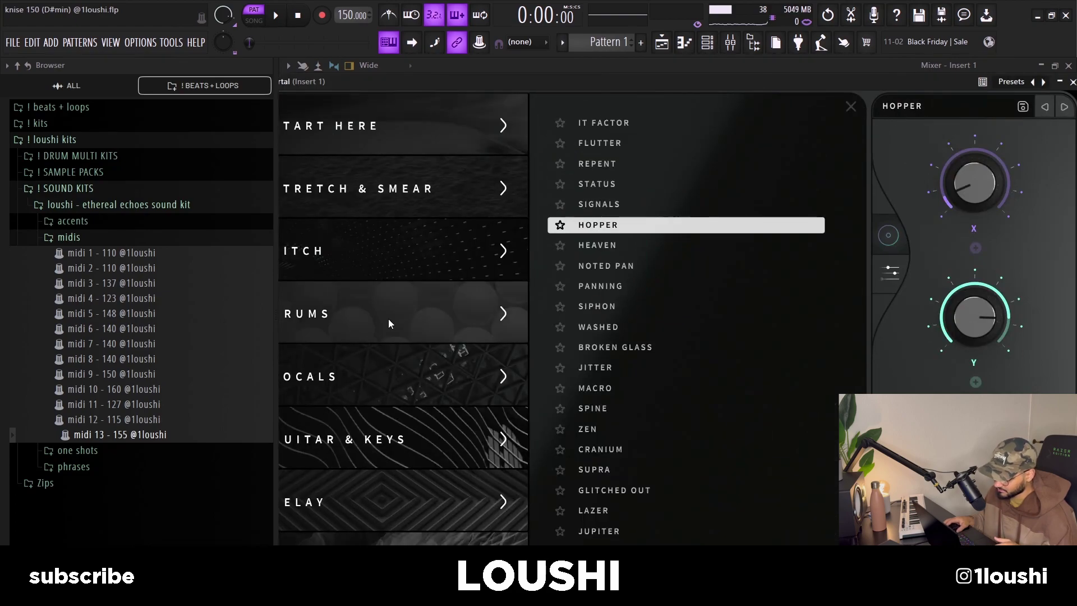
pyautogui.scroll(-5, 395, 329)
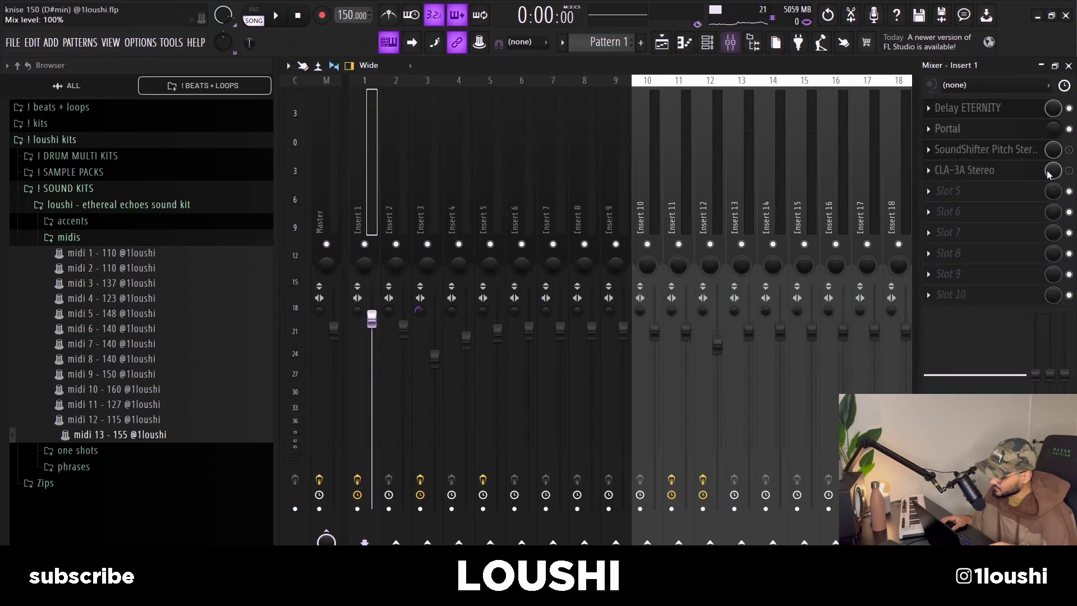
# Check the SoundShifter pitch shift and CLA-3A compressor, then return to the playlist
pyautogui.click(987, 150)
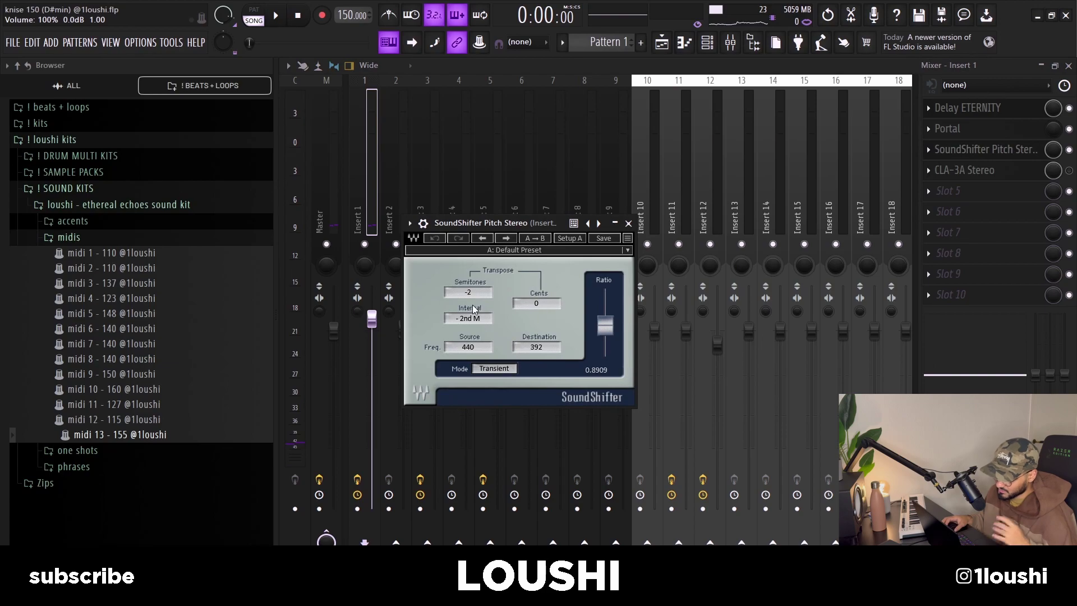
pyautogui.click(964, 171)
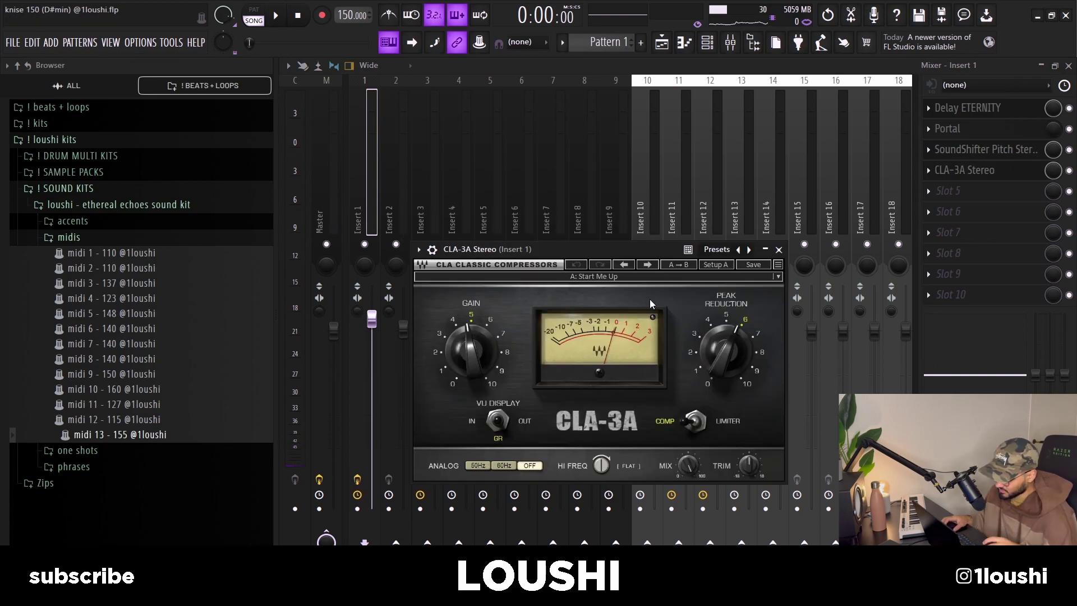
pyautogui.press('Escape')
pyautogui.click(1070, 66)
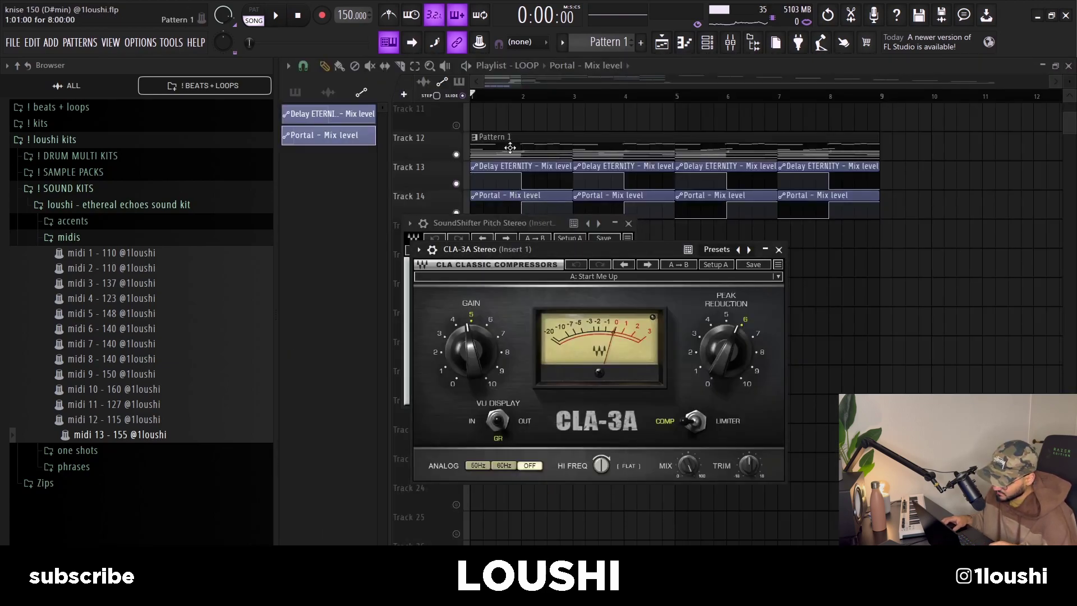
# Close the compressor, play the loop with its Delay ETERNITY and Portal automation, and open the mixer
pyautogui.press('Escape')
pyautogui.press('space')
pyautogui.press('space')
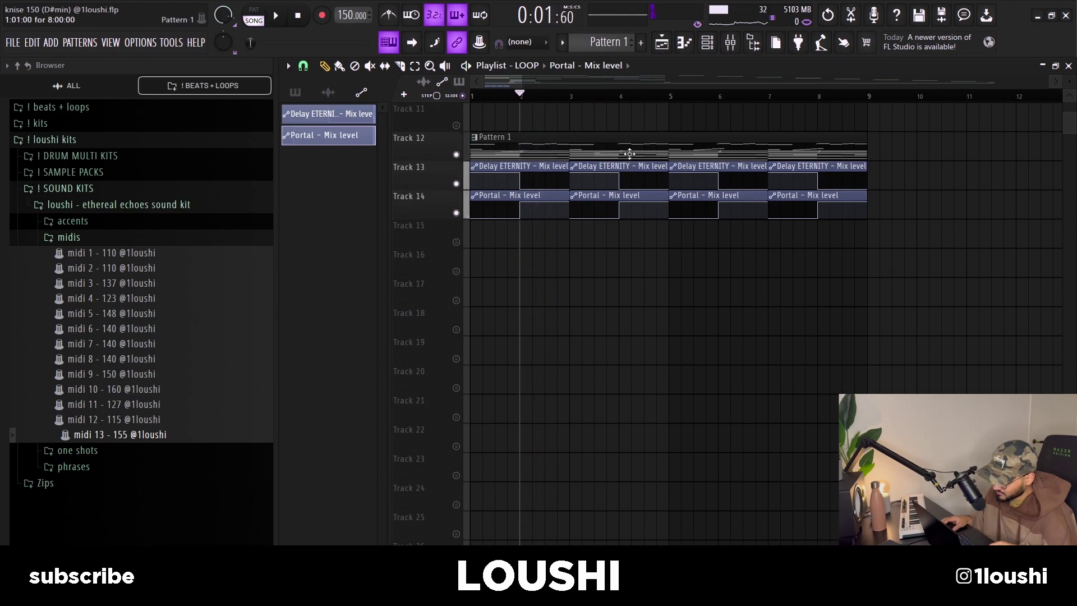
pyautogui.click(731, 45)
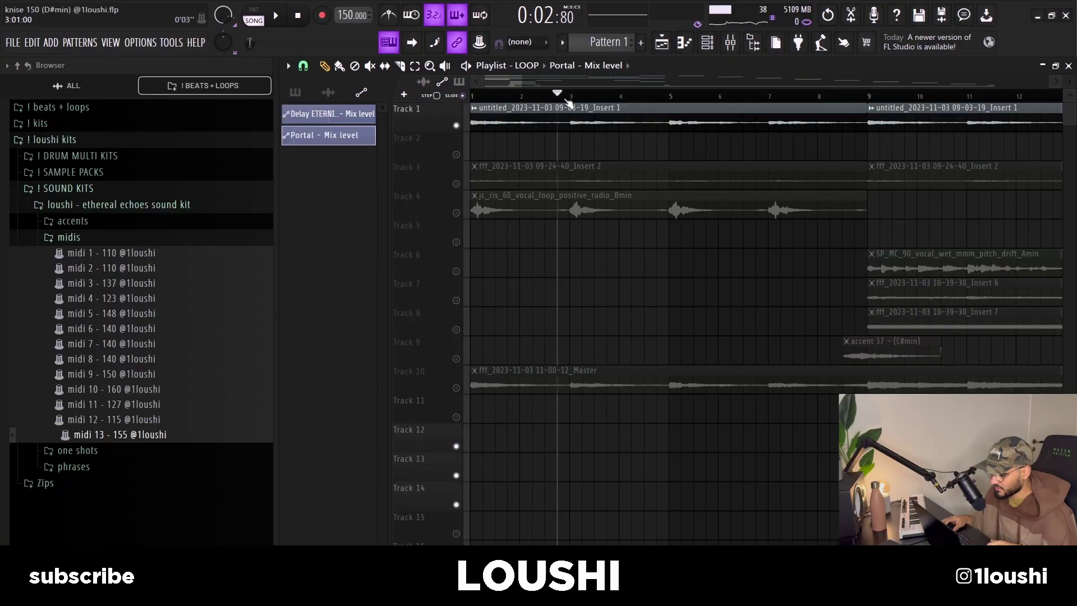
# Move the playhead near bar 1 and open Kontakt 7 #2 with the Tape Rooms Buoys_arp patch
pyautogui.click(497, 94)
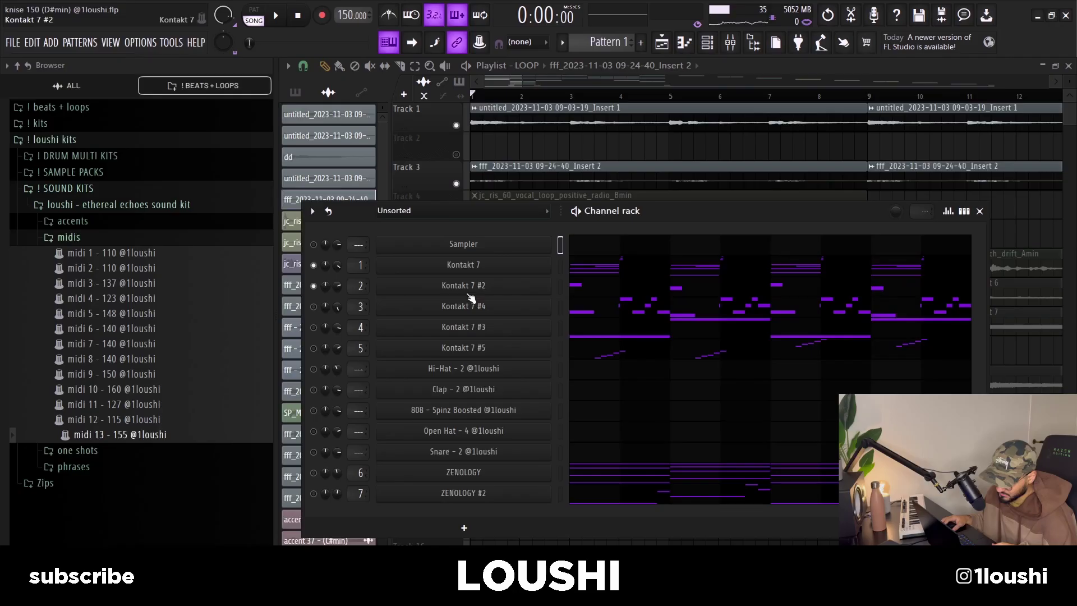
pyautogui.click(462, 283)
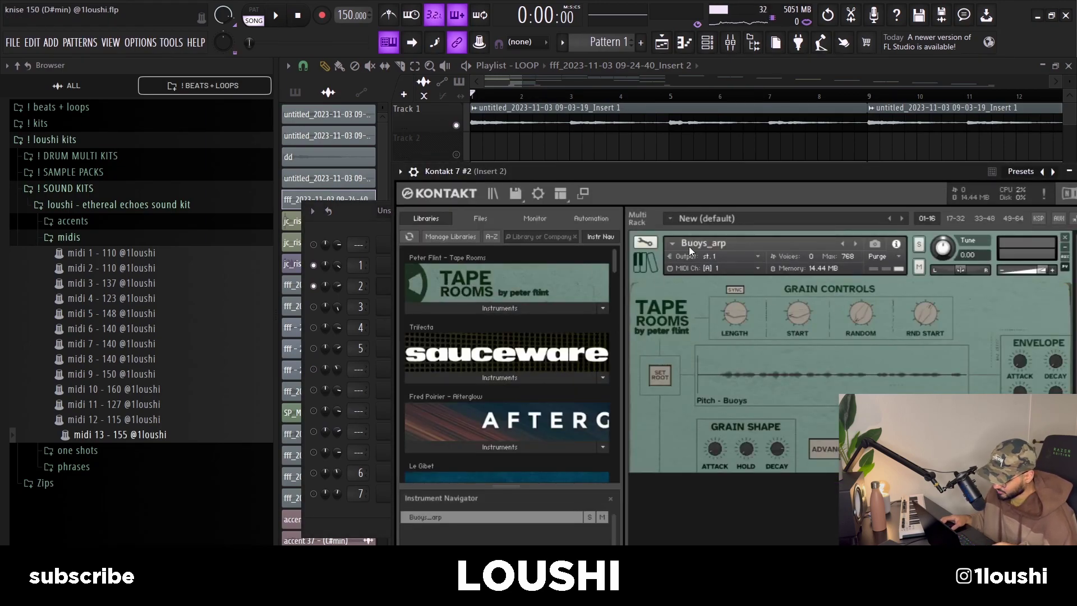
# View the Kontakt 7 #2 arp notes in the piano roll
pyautogui.press('F7')
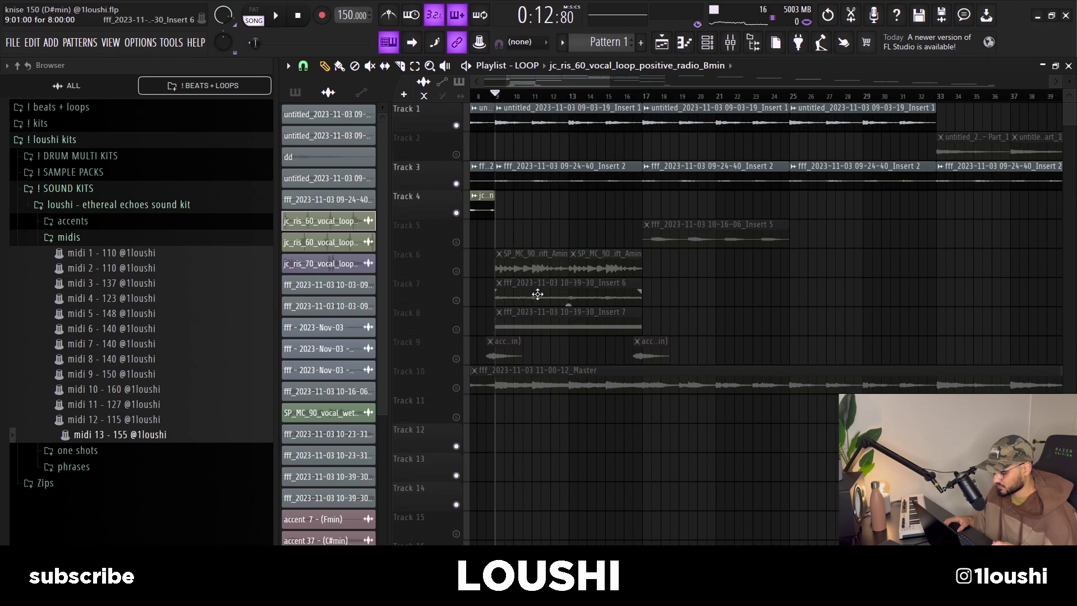
# Reset the SP_MC_90 vocal clip's pitch from -600 to 0 cents, then view the Zenology chords over bars 1–9
pyautogui.doubleClick(521, 268)
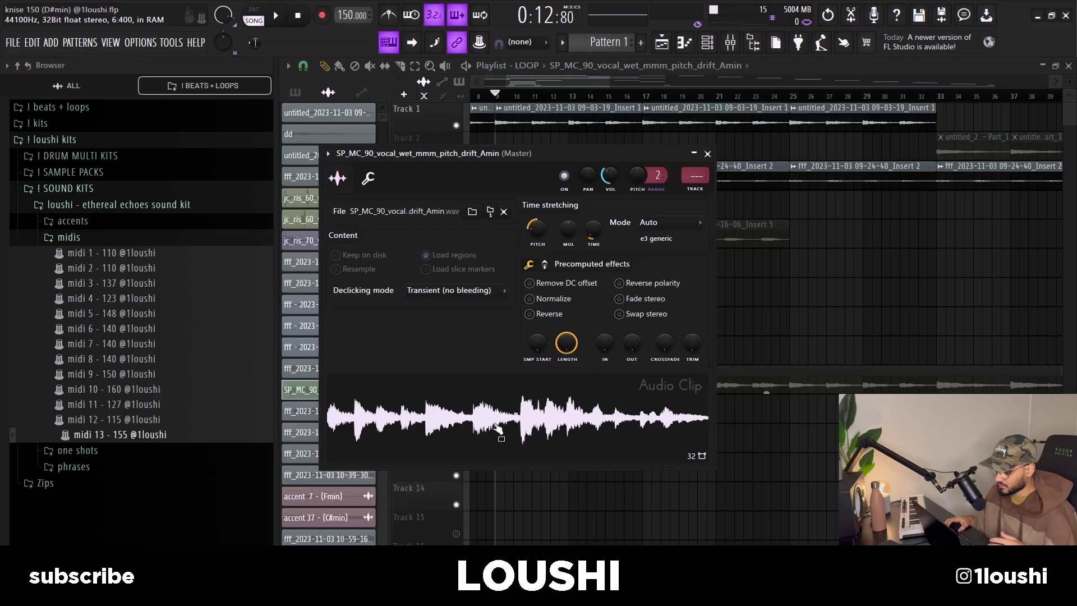
pyautogui.rightClick(536, 229)
pyautogui.click(561, 237)
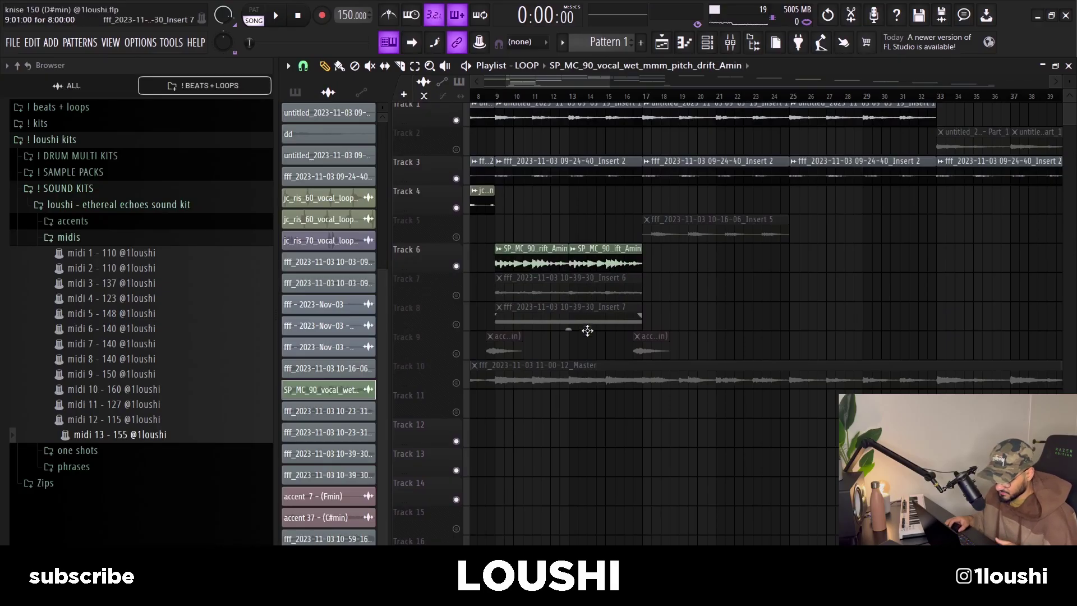
pyautogui.scroll(-1, 587, 330)
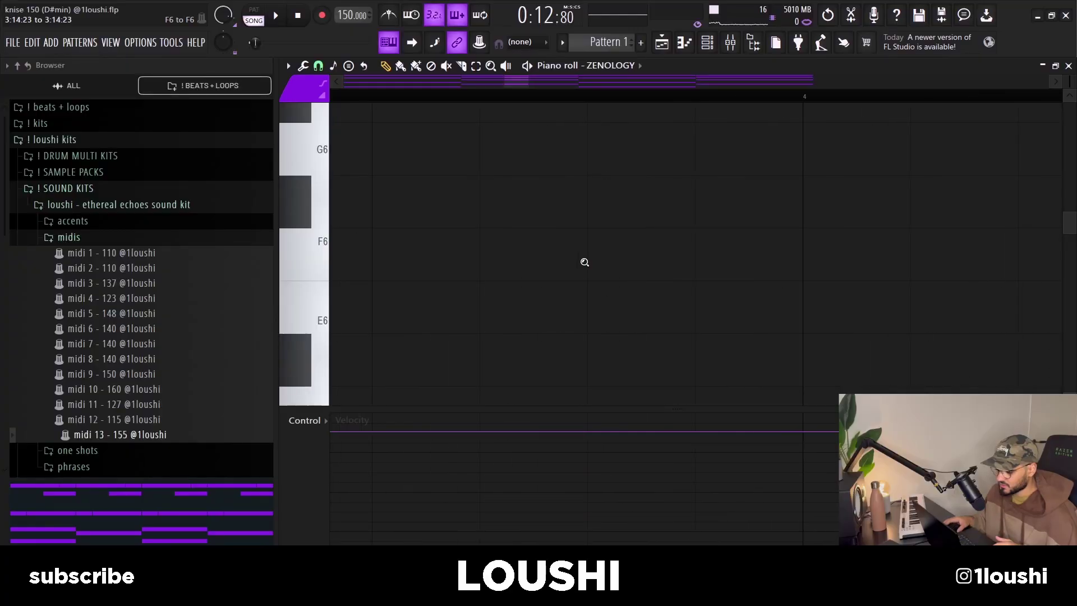
pyautogui.rightClick(584, 262)
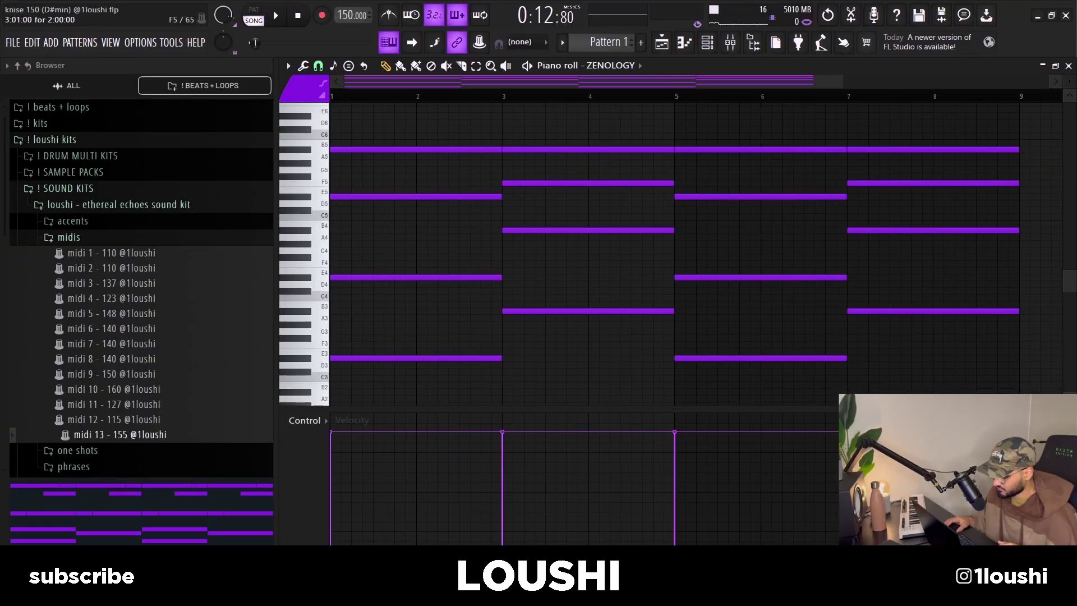
# Scroll through the Zenology notes, clear the selection and play the melody
pyautogui.scroll(-2, 574, 295)
pyautogui.scroll(2, 553, 133)
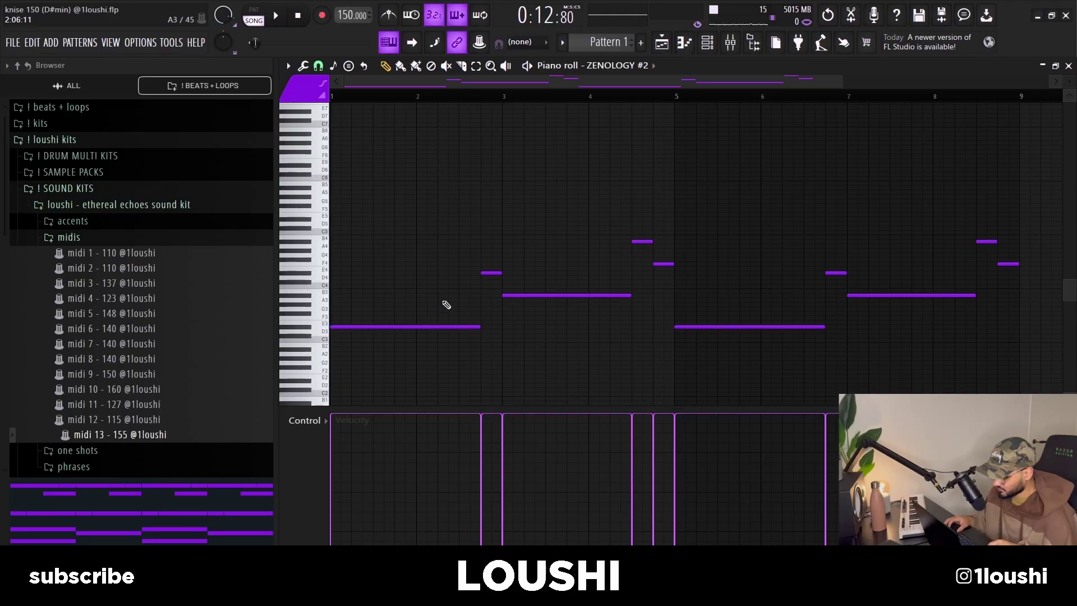
pyautogui.moveTo(637, 245); pyautogui.dragTo(527, 202)
pyautogui.press('space')
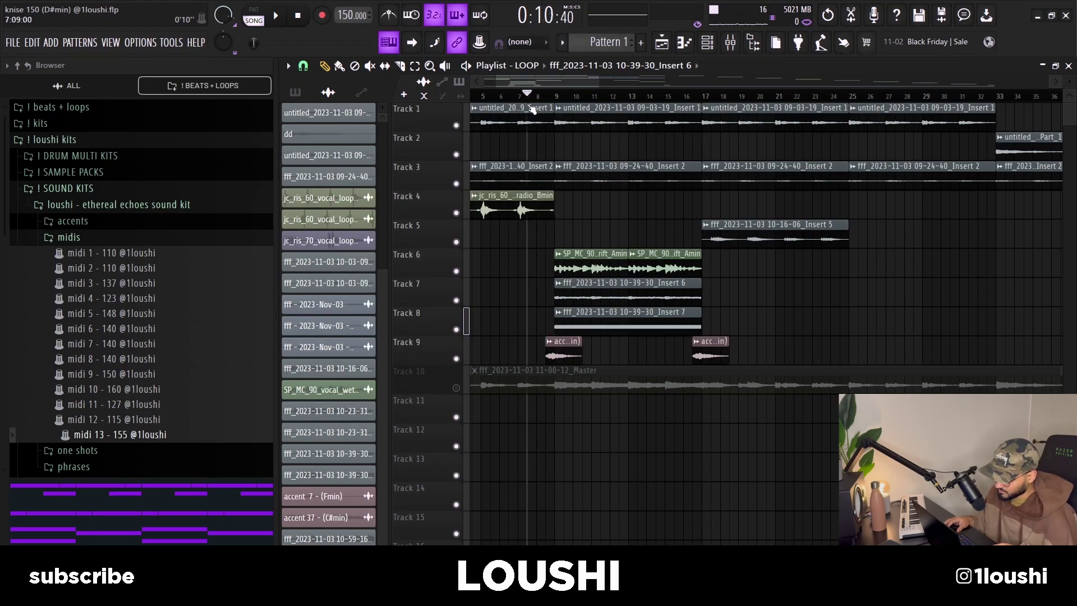
# Open the settings of the accent 37 (C#min) clip and the Insert 5 audio clip
pyautogui.doubleClick(559, 353)
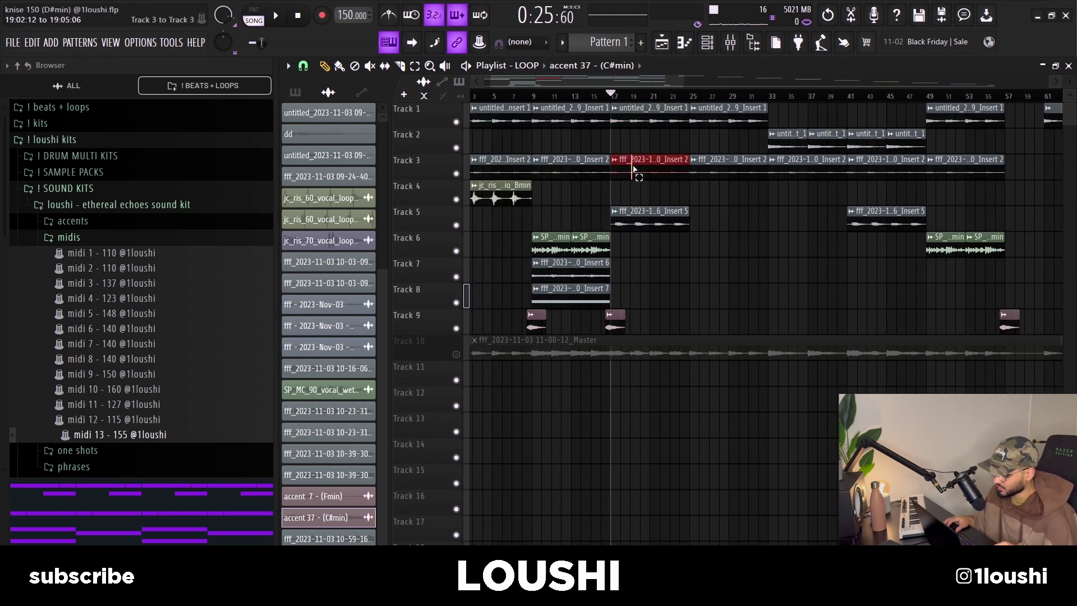
pyautogui.doubleClick(634, 220)
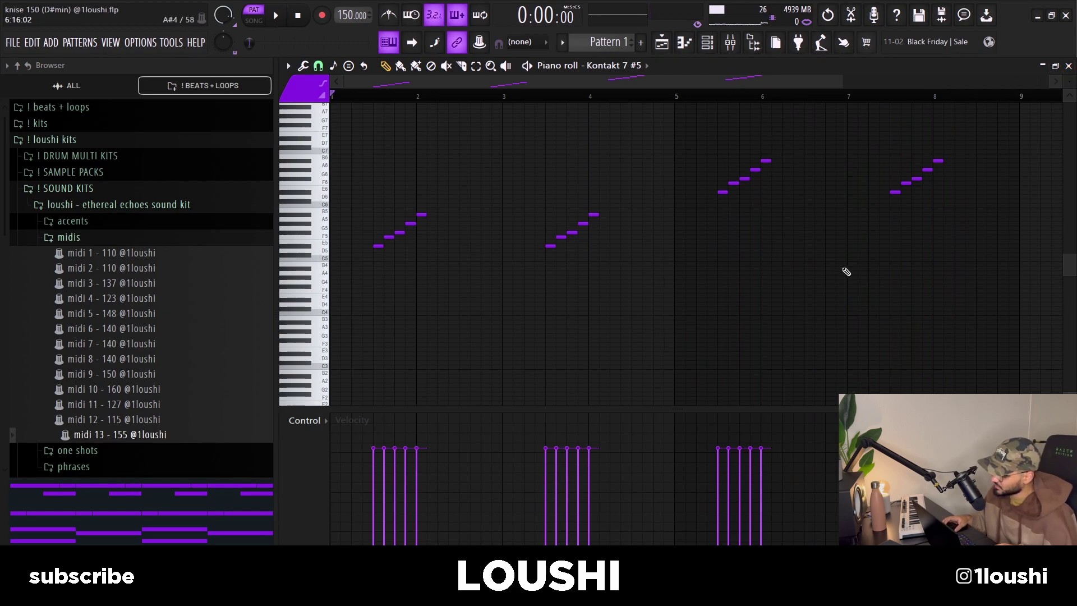
# Show the channel rack over the Kontakt 7 #5 arpeggio
pyautogui.click(711, 49)
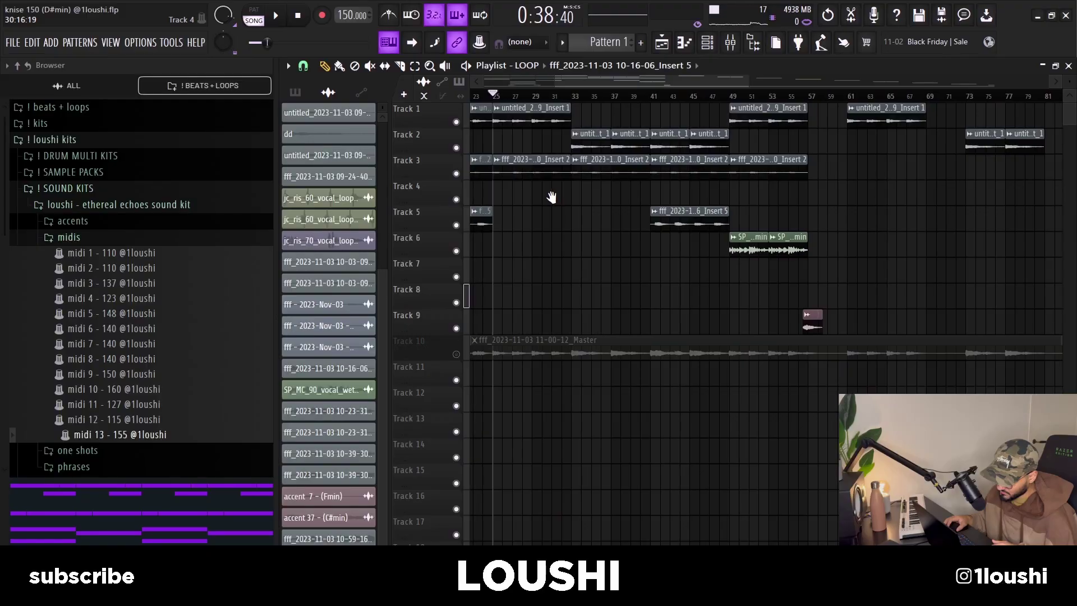
# Pan the playlist back to the earlier bars around bar 33
pyautogui.moveTo(551, 196); pyautogui.dragTo(577, 185)
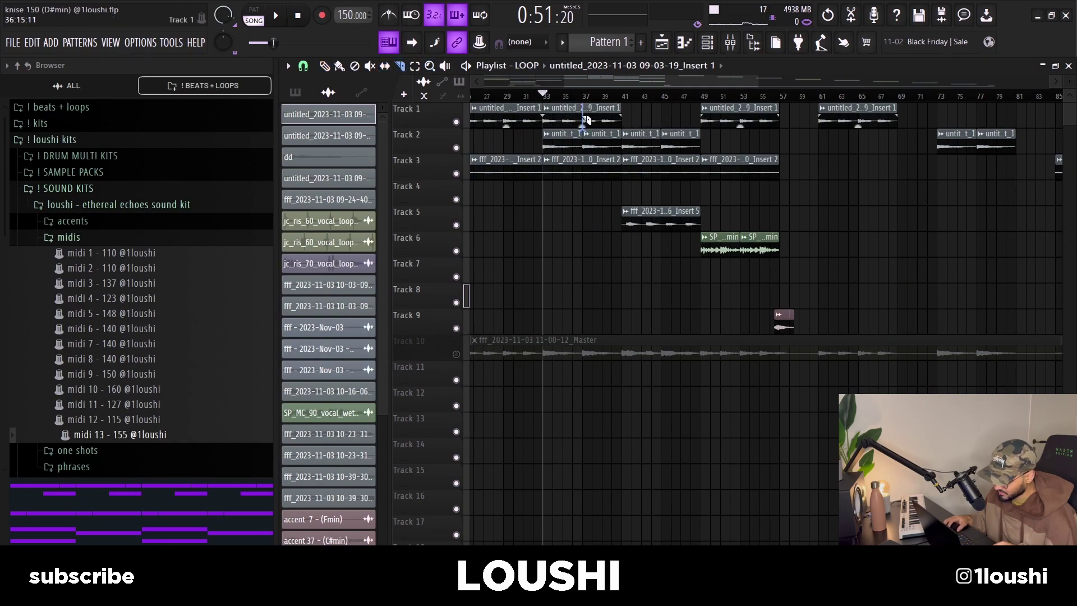
# End the Track 1 clip at bar 37, play from bar 33, unmute Track 3 and mute Tracks 4–5
pyautogui.rightClick(586, 119)
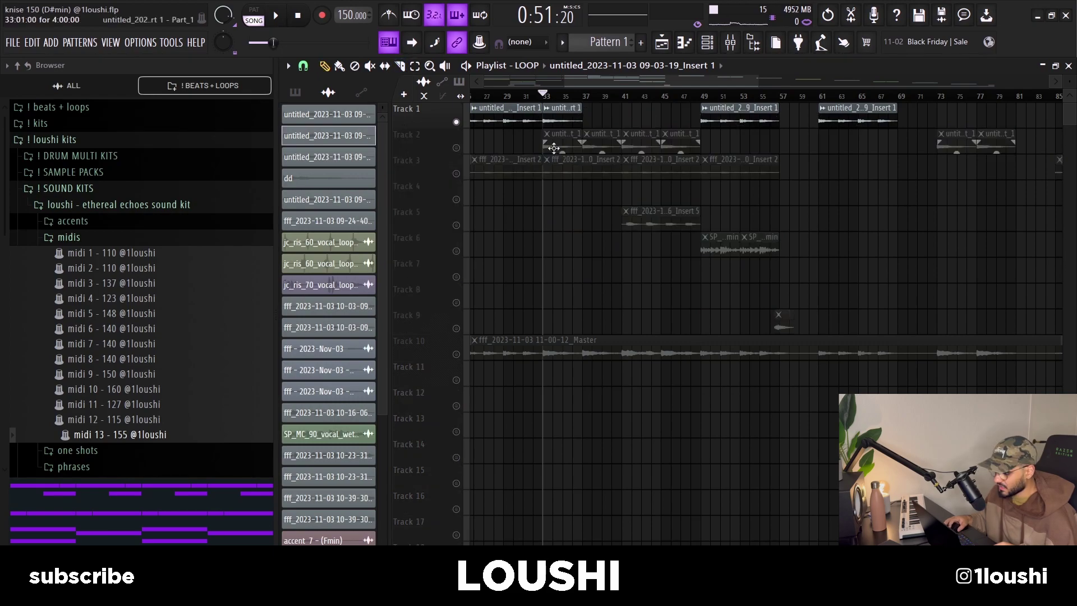
pyautogui.press('space')
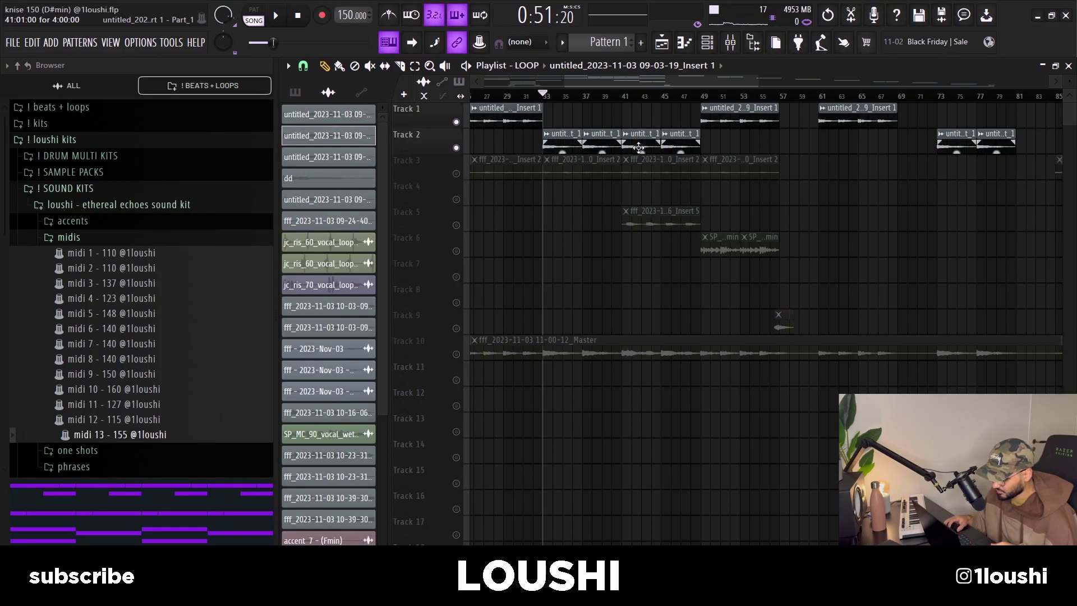
pyautogui.click(457, 174)
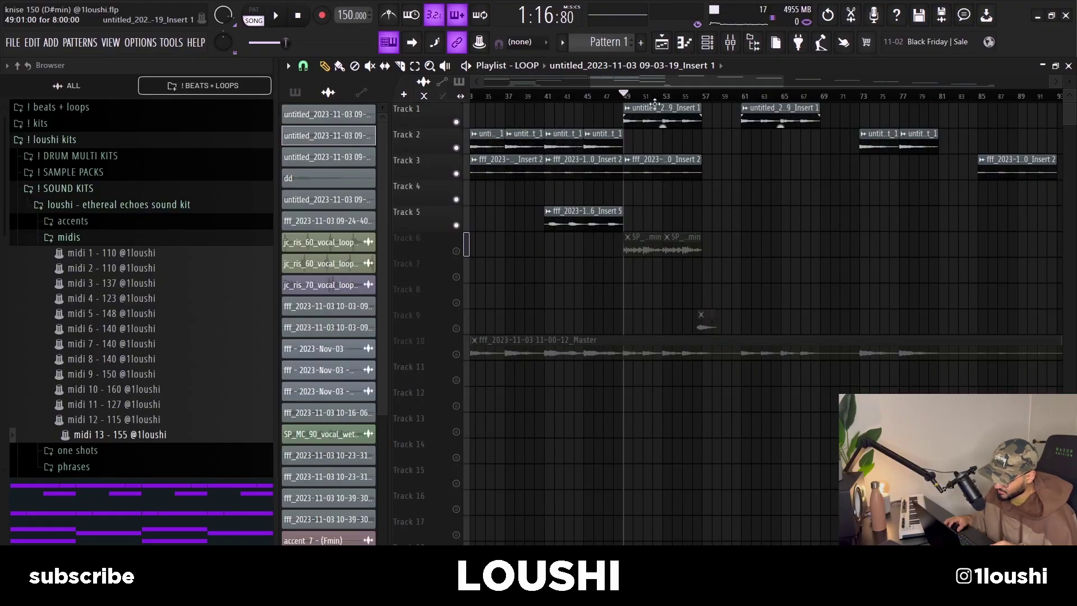
pyautogui.moveTo(458, 124); pyautogui.dragTo(456, 225)
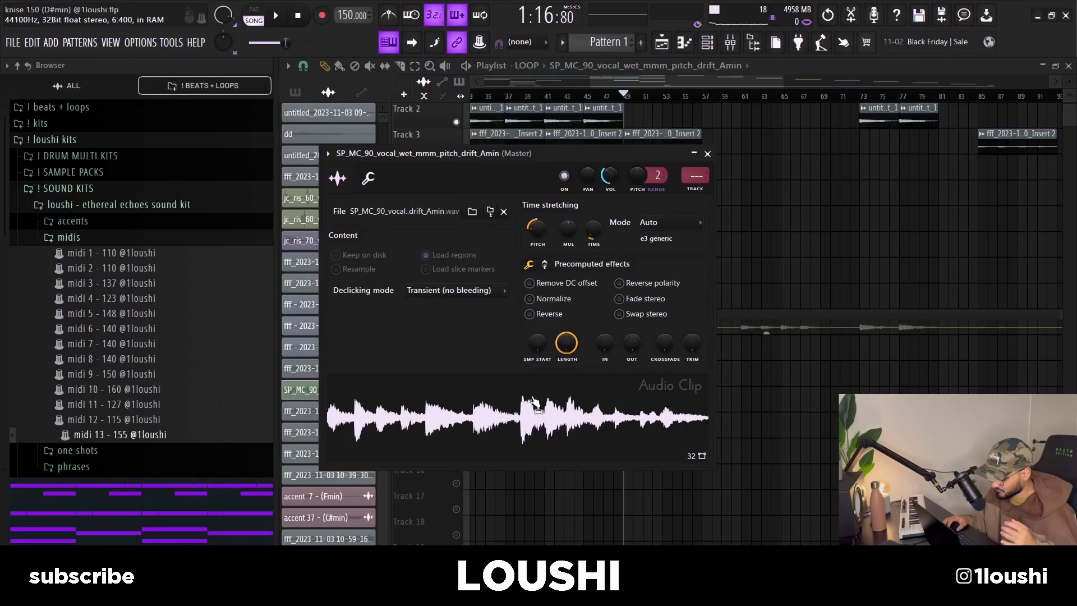
pyautogui.press('Escape')
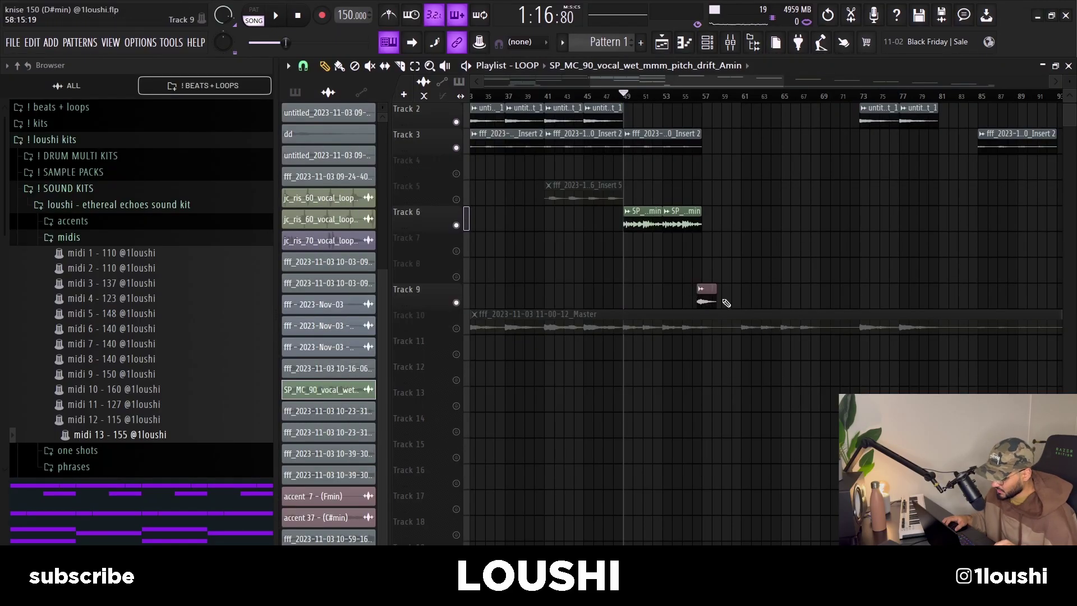